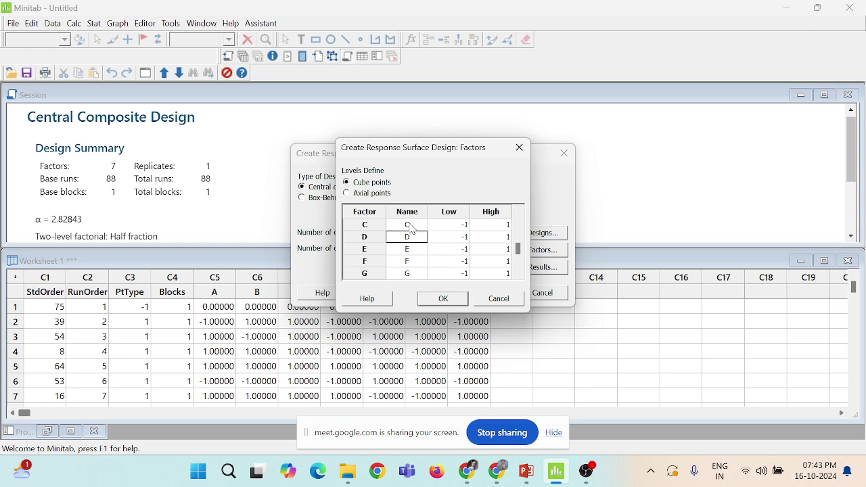
# - Set the cube-point levels of factor A to 3 low and 15 high, and factor B to 2 low and 10 high
pyautogui.press('Down')
pyautogui.press('Down')
pyautogui.press('Down')
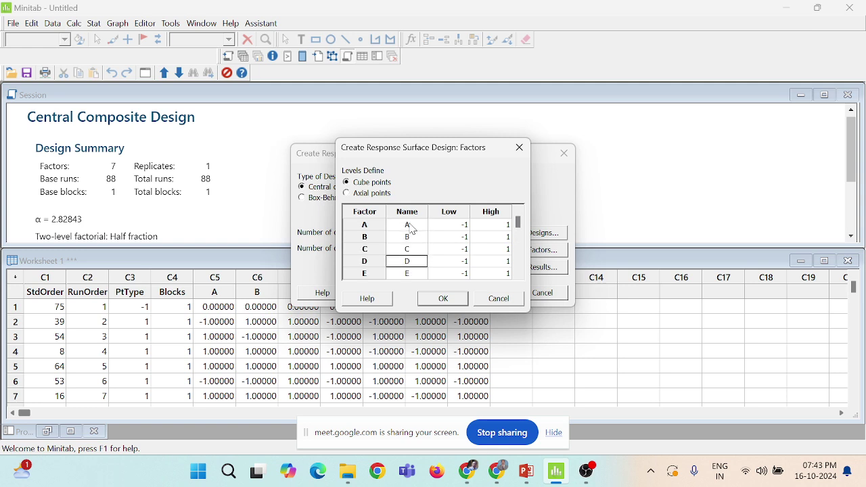
pyautogui.click(463, 229)
pyautogui.write('3')
pyautogui.click(487, 227)
pyautogui.write('5')
pyautogui.click(458, 242)
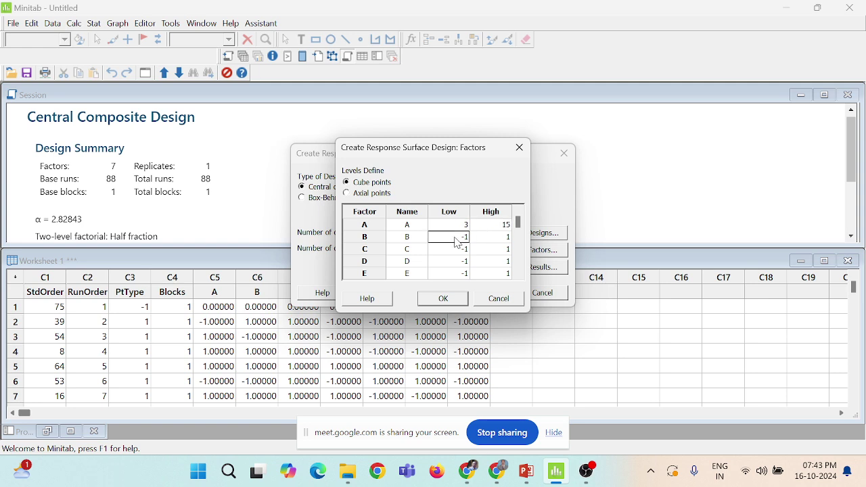
pyautogui.write('2')
pyautogui.click(486, 242)
pyautogui.write('0')
# - Set factor C's levels to 1 low and 2 high, and factor D's to 50 low and 250 high
pyautogui.click(458, 251)
pyautogui.write('1')
pyautogui.click(503, 251)
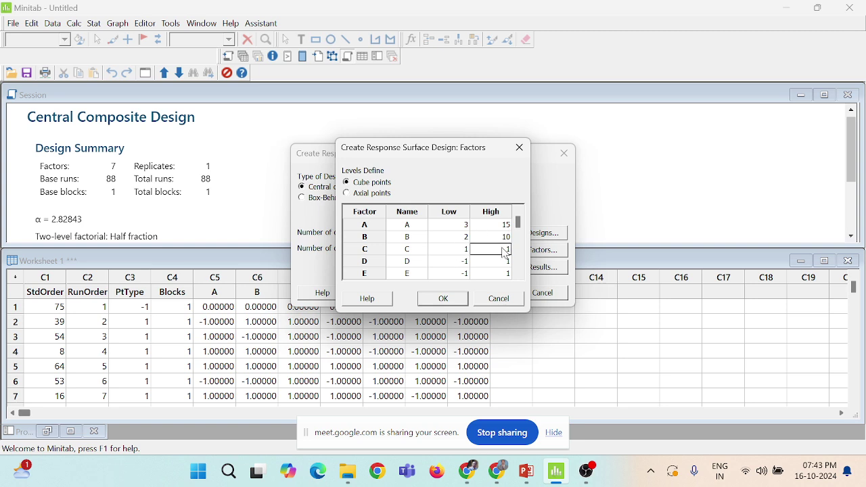
pyautogui.write('2')
pyautogui.click(468, 265)
pyautogui.write('50')
pyautogui.click(496, 264)
pyautogui.write('250')
# - Set factor E's levels to 35 low and 40 high, and factor F's to 80 low and 90 high
pyautogui.click(458, 274)
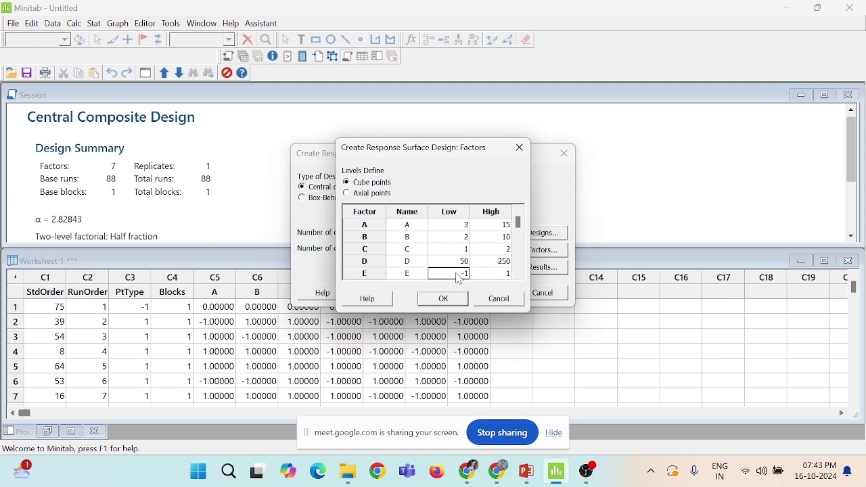
pyautogui.write('35')
pyautogui.click(495, 275)
pyautogui.write('40')
pyautogui.click(519, 275)
pyautogui.click(519, 274)
pyautogui.click(519, 274)
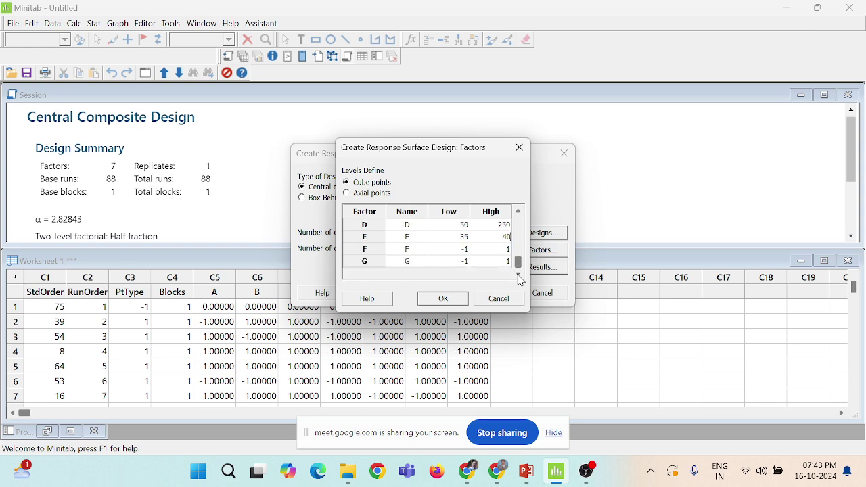
pyautogui.click(464, 256)
pyautogui.write('80')
pyautogui.click(493, 256)
pyautogui.write('90')
# - Set factor G's low level to 0.2 and its high level to 0.5
pyautogui.click(458, 265)
pyautogui.write('0.2')
pyautogui.click(488, 267)
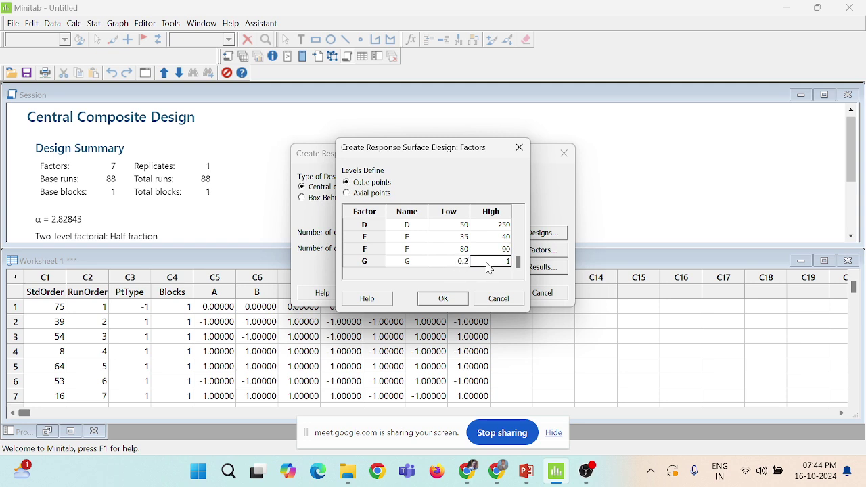
pyautogui.press('BackSpace')
pyautogui.write('0.5')
# - Generate the seven-factor central composite design with the entered levels and maximize its new worksheet
pyautogui.click(456, 300)
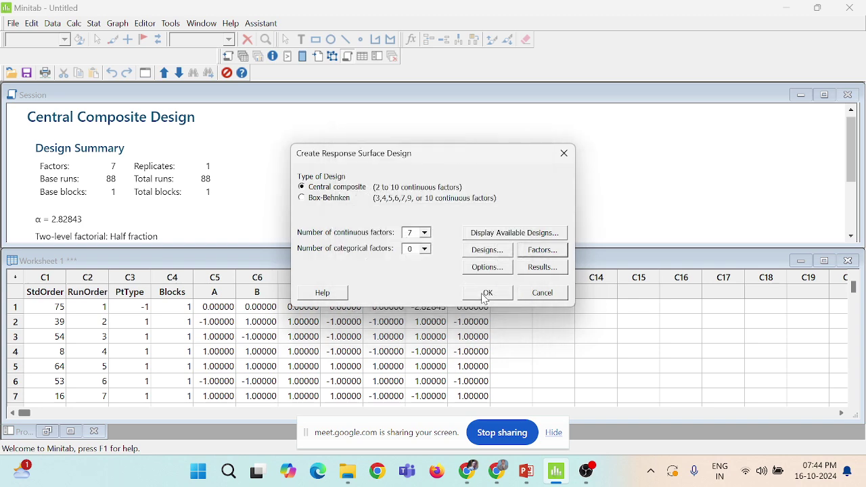
pyautogui.click(485, 294)
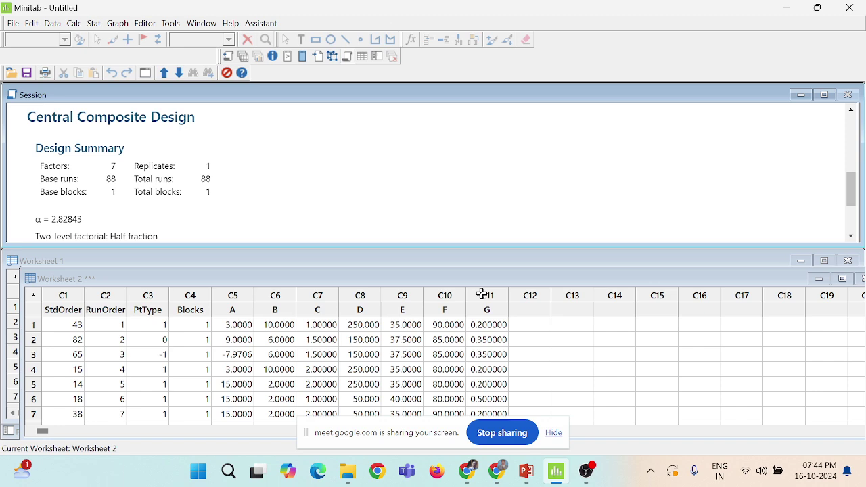
pyautogui.click(843, 280)
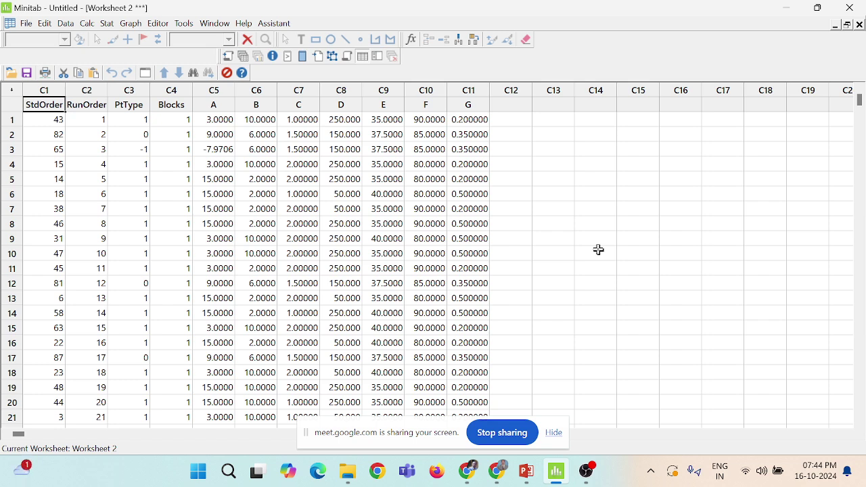
# - Examine the RunOrder column and the factor settings of the first few runs in the design worksheet
pyautogui.click(79, 107)
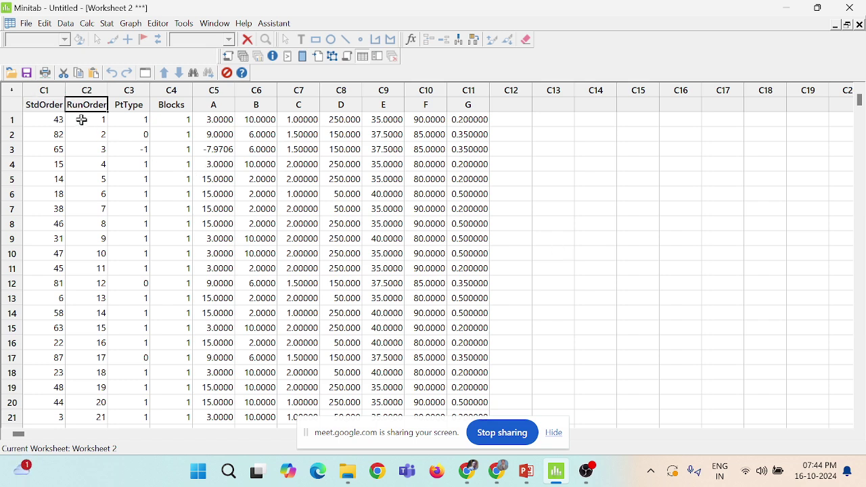
pyautogui.click(82, 122)
pyautogui.press('Down')
pyautogui.press('Down')
pyautogui.press('Down')
pyautogui.press('Down')
pyautogui.press('Down')
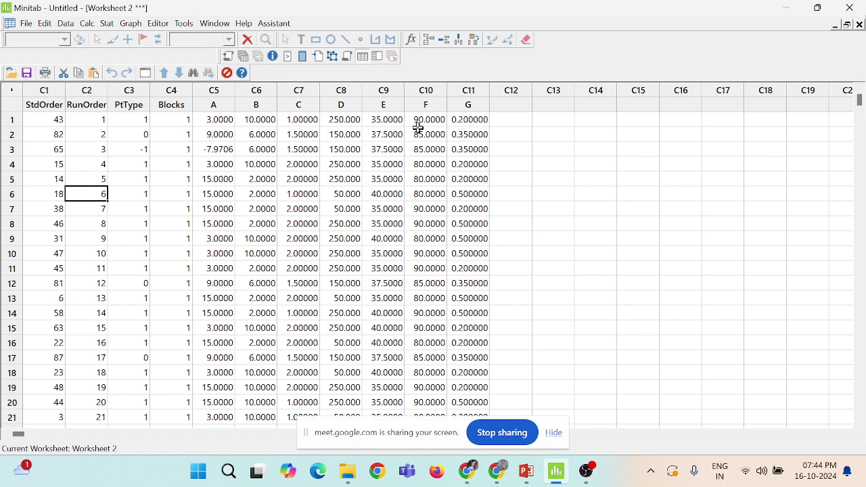
pyautogui.click(90, 107)
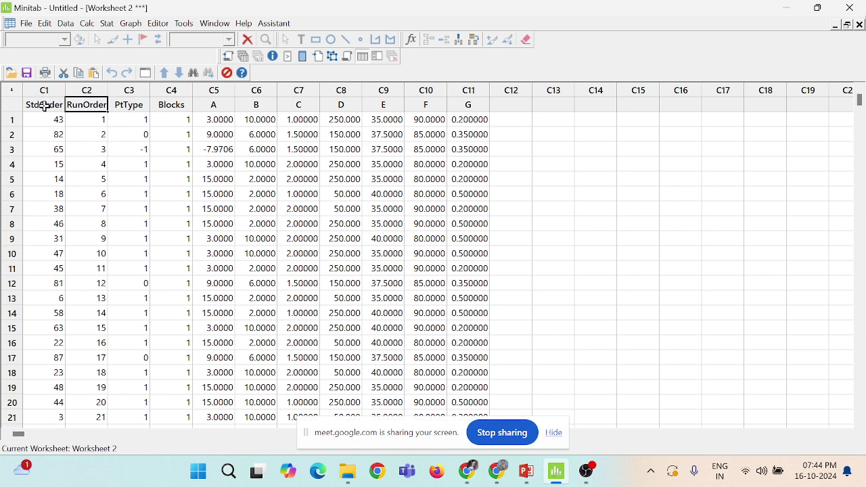
pyautogui.click(98, 119)
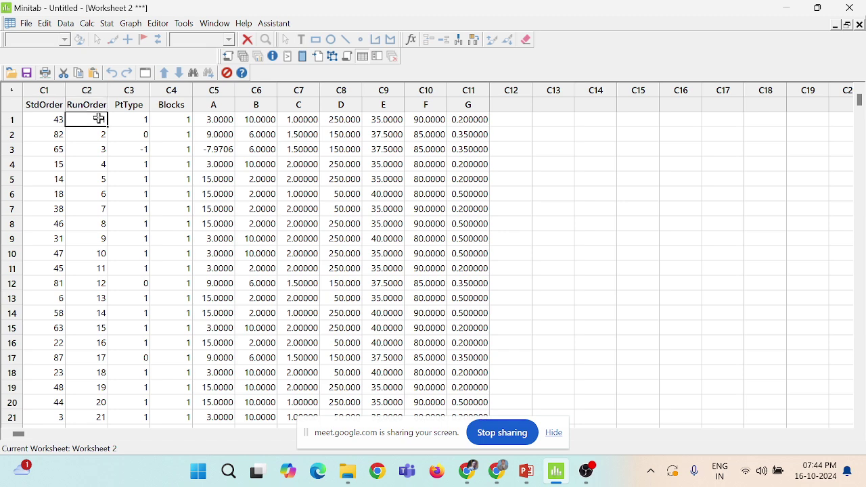
# - Go through the RunOrder column from its header down to the last experimental run
pyautogui.click(95, 104)
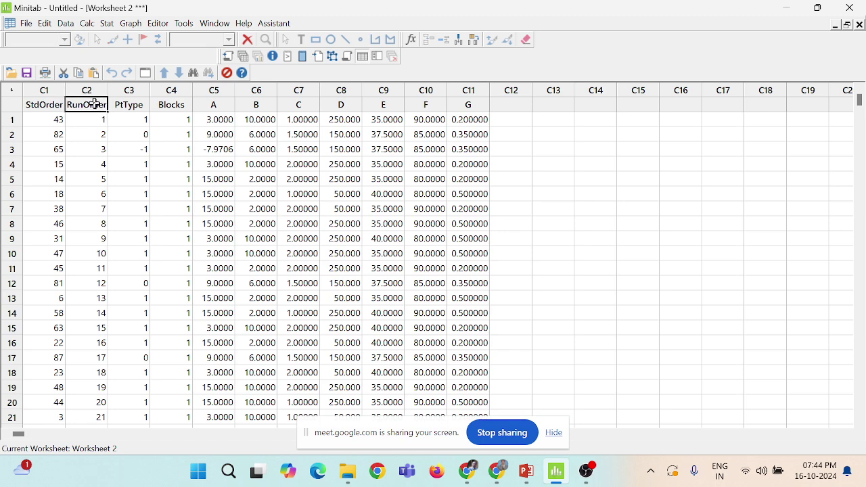
pyautogui.press('Down')
pyautogui.press('Down')
pyautogui.press('Down')
pyautogui.press('Down')
pyautogui.press('Down')
pyautogui.press('Down')
pyautogui.press('Down')
pyautogui.press('Down')
pyautogui.press('Down')
pyautogui.press('Down')
pyautogui.press('Down')
pyautogui.press('Down')
pyautogui.press('Down')
pyautogui.press('Down')
pyautogui.press('Down')
pyautogui.press('Down')
pyautogui.press('Down')
pyautogui.press('Down')
pyautogui.press('Down')
pyautogui.press('Down')
pyautogui.press('Down')
pyautogui.press('Down')
pyautogui.press('Down')
pyautogui.press('Down')
pyautogui.press('Down')
pyautogui.press('Down')
pyautogui.press('Down')
pyautogui.press('Down')
pyautogui.press('Down')
pyautogui.press('Down')
pyautogui.press('Down')
pyautogui.press('Down')
pyautogui.press('Down')
pyautogui.press('Down')
pyautogui.press('Down')
pyautogui.press('Down')
pyautogui.press('Down')
pyautogui.press('Down')
pyautogui.press('Down')
pyautogui.press('Down')
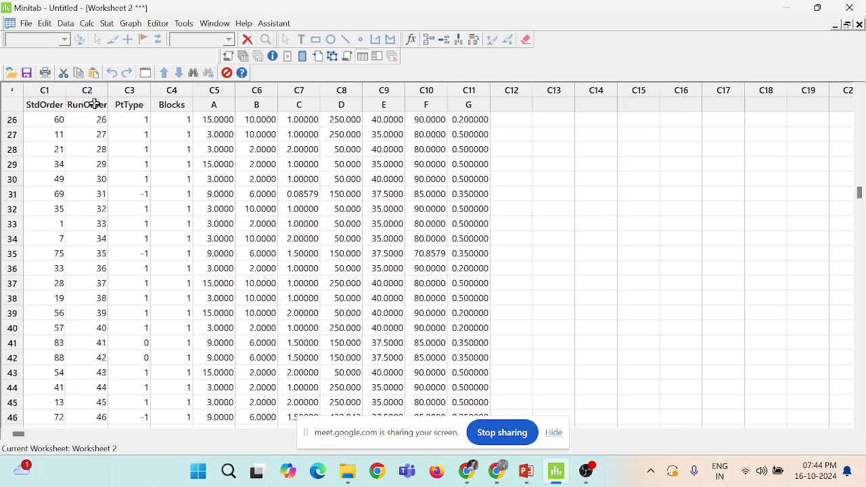
pyautogui.press('Down')
pyautogui.press('Down')
pyautogui.press('Down')
pyautogui.press('Down')
pyautogui.press('Down')
pyautogui.press('Down')
pyautogui.press('Down')
pyautogui.press('Down')
pyautogui.press('Down')
pyautogui.press('Down')
pyautogui.press('Down')
pyautogui.press('Down')
pyautogui.press('Down')
pyautogui.press('Down')
pyautogui.press('Down')
pyautogui.press('Down')
pyautogui.press('Down')
pyautogui.press('Down')
pyautogui.press('Down')
pyautogui.press('Down')
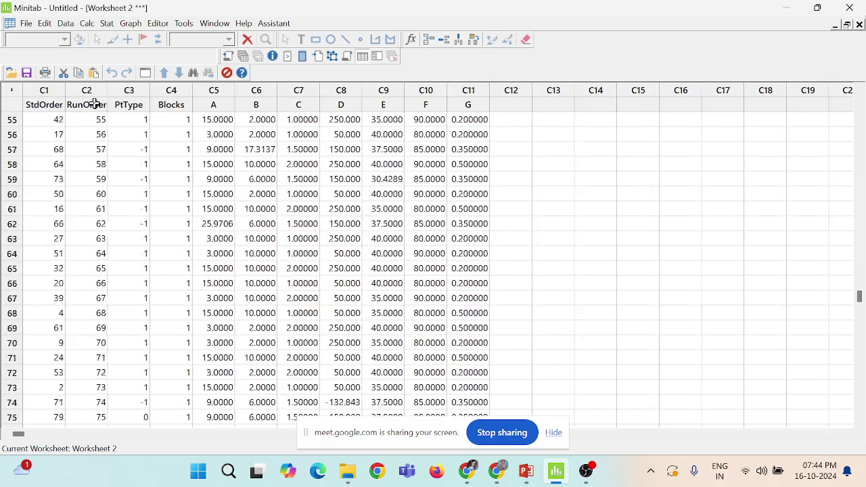
pyautogui.press('Down')
pyautogui.press('Down')
pyautogui.press('Down')
pyautogui.press('Down')
pyautogui.press('Down')
pyautogui.press('Down')
pyautogui.press('Down')
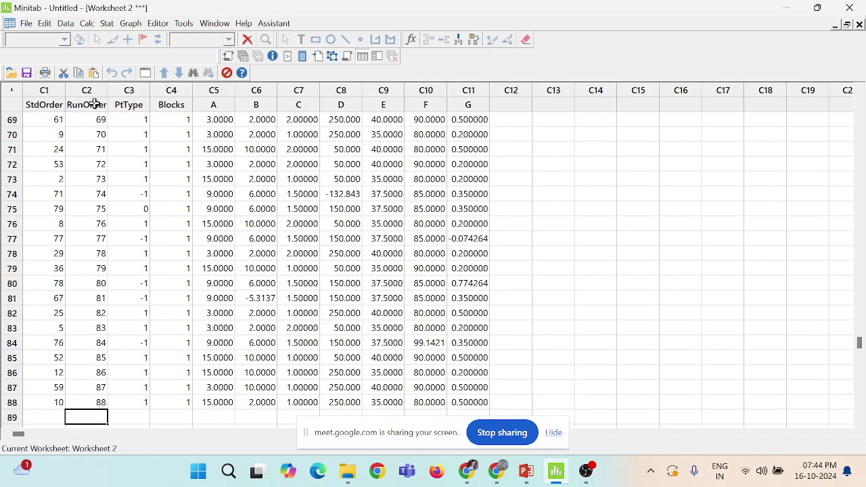
pyautogui.press('Up')
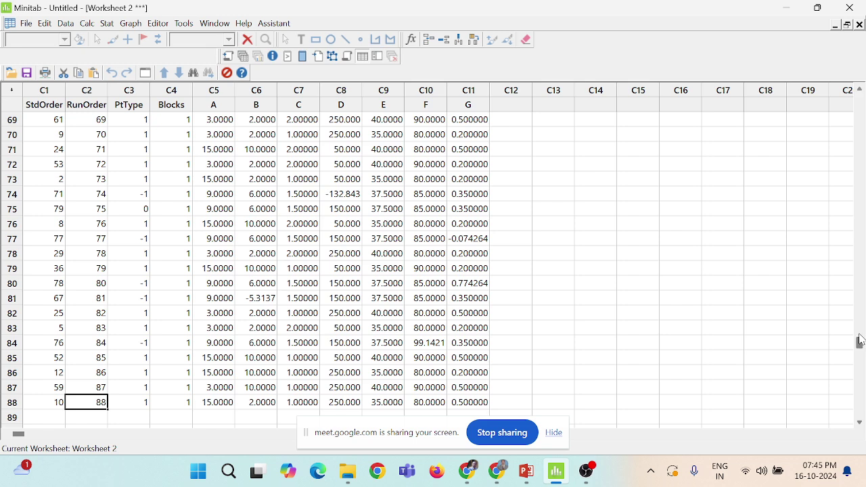
# - Return to the first run and review the factor level combinations down the worksheet, following the factor B column
pyautogui.moveTo(860, 345); pyautogui.dragTo(837, 93)
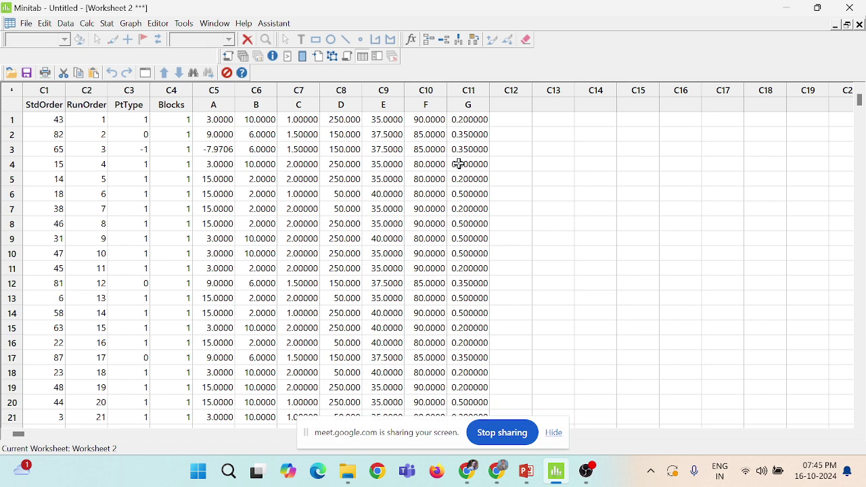
pyautogui.click(224, 125)
pyautogui.click(238, 177)
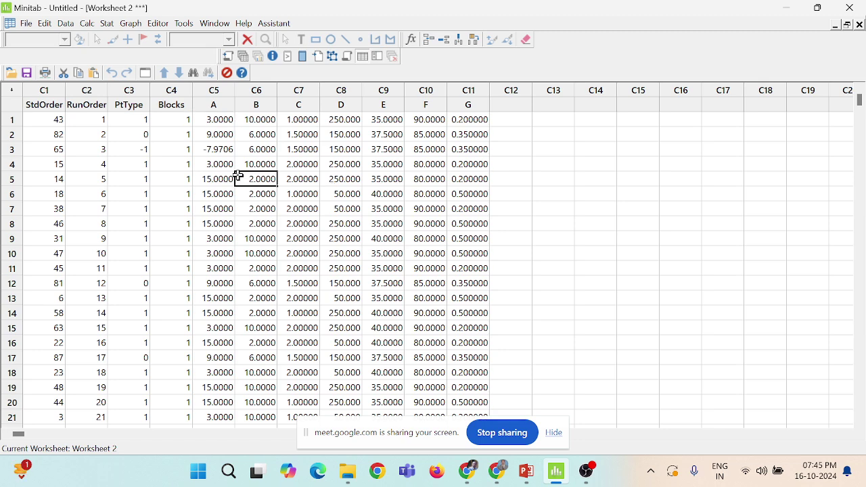
pyautogui.press('Down')
pyautogui.press('Down')
pyautogui.press('Down')
pyautogui.press('Down')
pyautogui.press('Down')
pyautogui.press('Down')
pyautogui.press('Down')
pyautogui.press('Down')
pyautogui.press('Down')
pyautogui.press('Down')
pyautogui.press('Down')
pyautogui.press('Down')
pyautogui.press('Down')
pyautogui.press('Down')
pyautogui.press('Down')
pyautogui.press('Down')
pyautogui.press('Down')
pyautogui.press('Down')
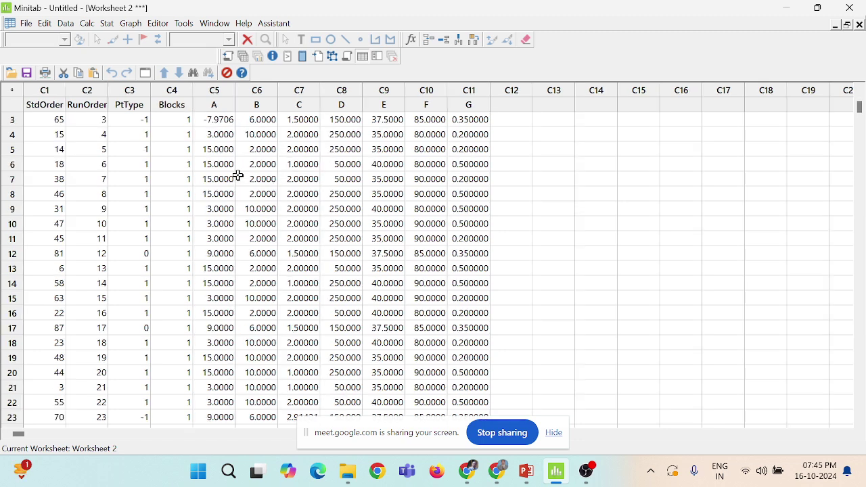
pyautogui.press('Down')
pyautogui.press('Down')
pyautogui.press('Down')
pyautogui.press('Down')
pyautogui.press('Down')
pyautogui.press('Down')
pyautogui.press('Down')
pyautogui.press('Down')
pyautogui.press('Down')
pyautogui.press('Down')
pyautogui.press('Down')
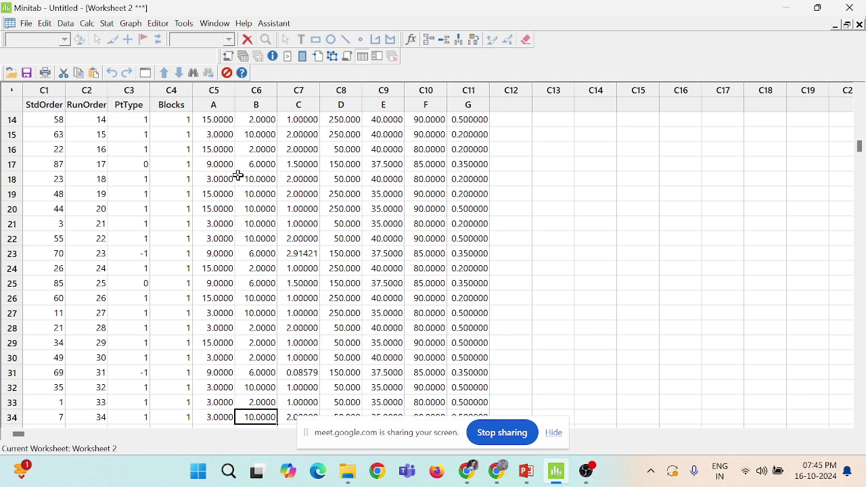
# - Go back up the factor B column to its header and examine the first run from its RunOrder cell
pyautogui.press('Up')
pyautogui.press('Up')
pyautogui.press('Up')
pyautogui.press('Up')
pyautogui.press('Up')
pyautogui.press('Up')
pyautogui.press('Up')
pyautogui.press('Up')
pyautogui.press('Up')
pyautogui.press('Up')
pyautogui.press('Up')
pyautogui.press('Up')
pyautogui.press('Up')
pyautogui.press('Up')
pyautogui.press('Up')
pyautogui.press('Up')
pyautogui.press('Up')
pyautogui.press('Up')
pyautogui.press('Up')
pyautogui.press('Up')
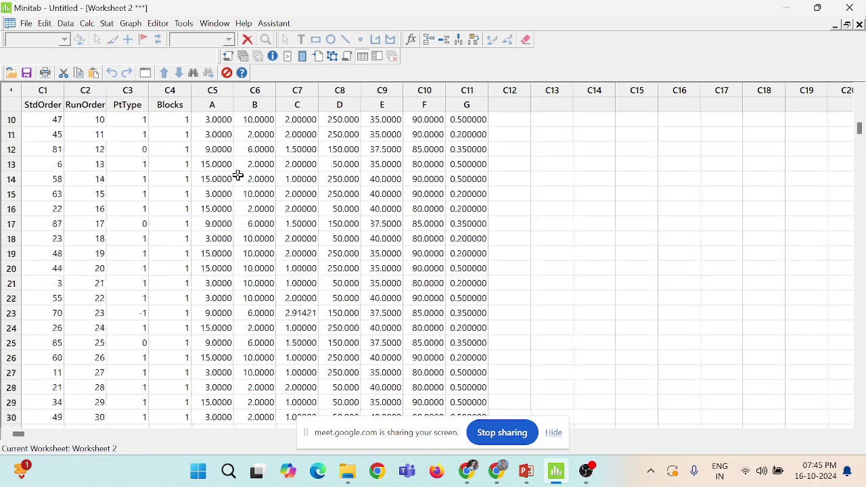
pyautogui.press('Up')
pyautogui.press('Up')
pyautogui.press('Up')
pyautogui.press('Up')
pyautogui.press('Up')
pyautogui.press('Up')
pyautogui.press('Up')
pyautogui.press('Up')
pyautogui.press('Up')
pyautogui.press('Up')
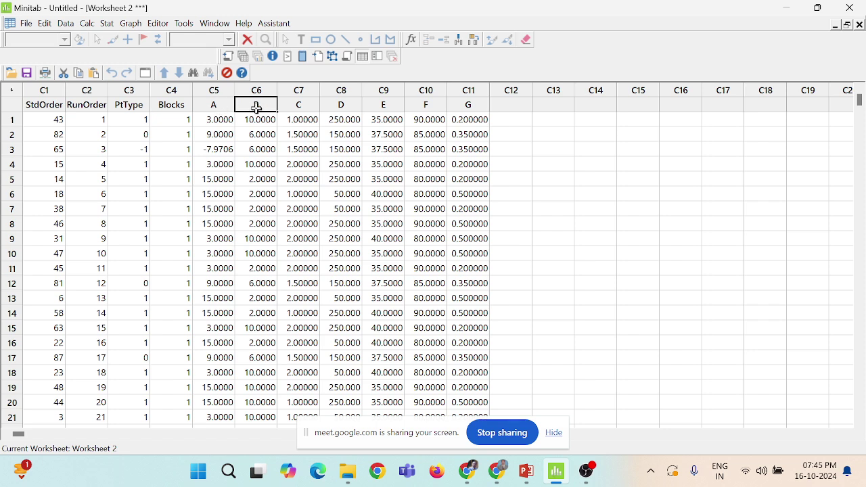
pyautogui.click(92, 120)
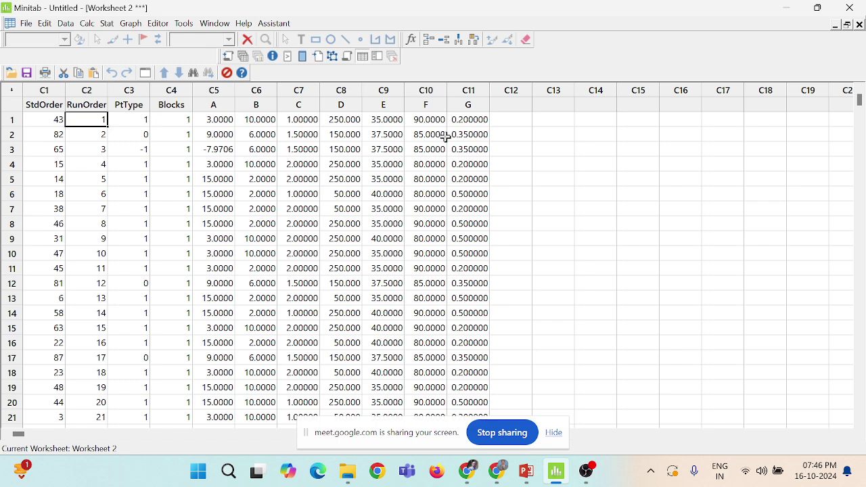
# - Switch to the New Microsoft PowerPoint Presentation in PowerPoint and show slide 13, the run order and results table, as a full-screen slide show
pyautogui.moveTo(526, 479)
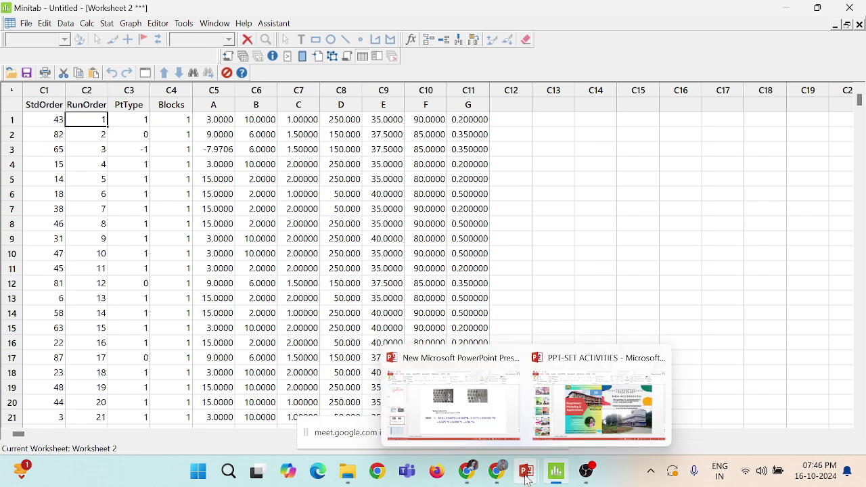
pyautogui.click(491, 420)
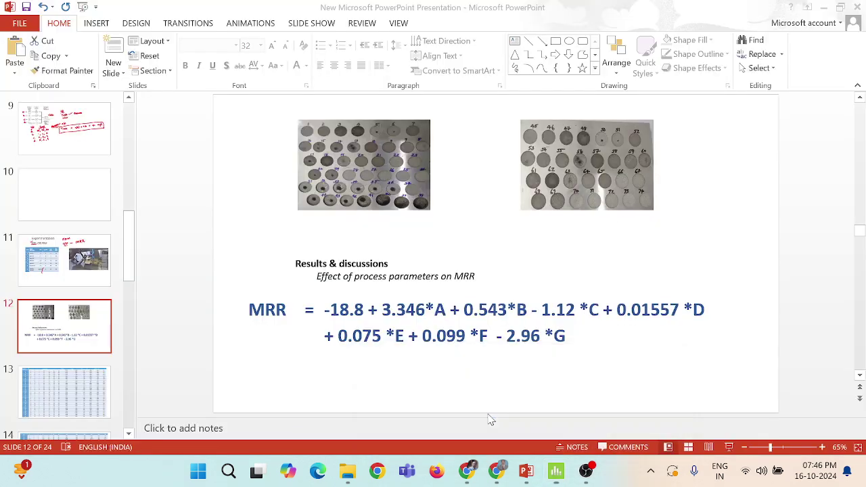
pyautogui.click(77, 270)
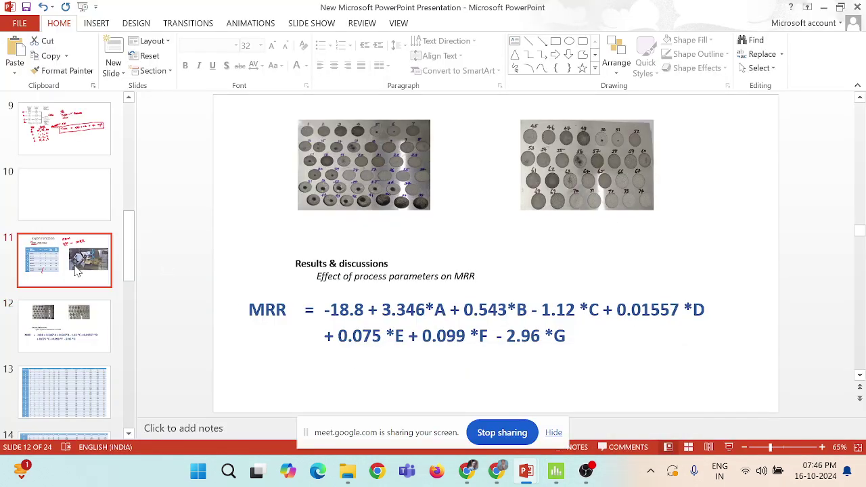
pyautogui.click(75, 342)
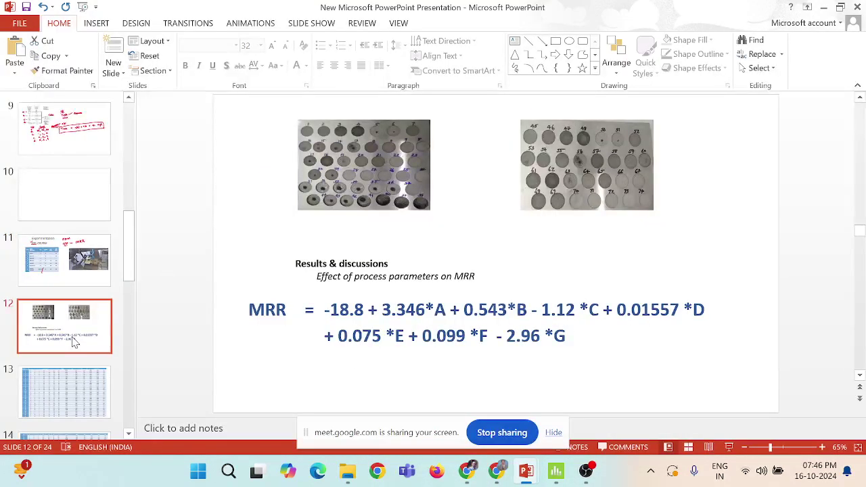
pyautogui.click(80, 392)
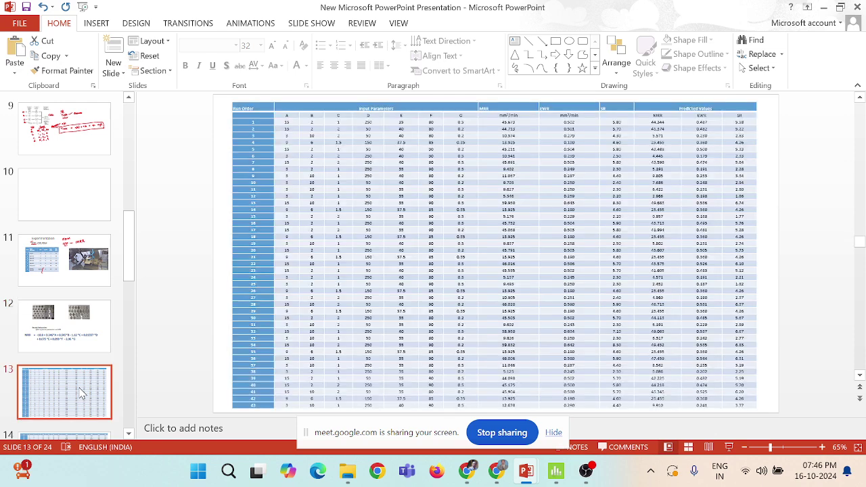
pyautogui.click(730, 448)
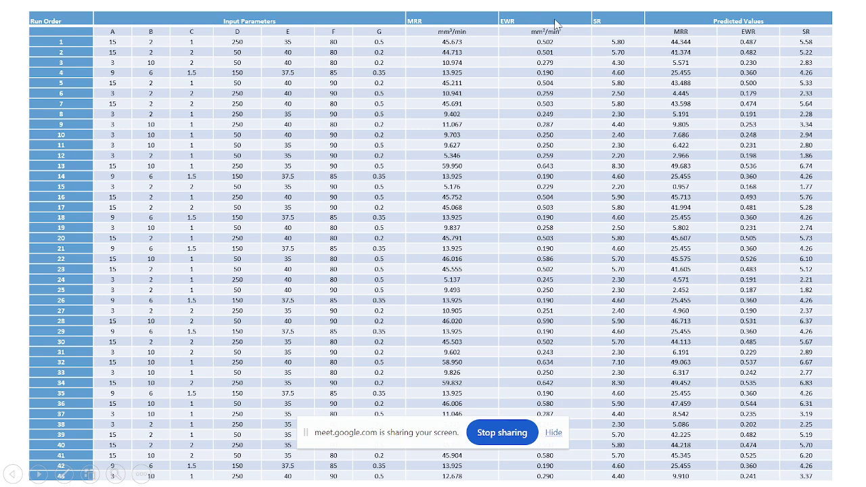
# - Review the rest of the results table, the optimal settings, residual plots and main effects plot for MRR, and end the slide show
pyautogui.click(446, 76)
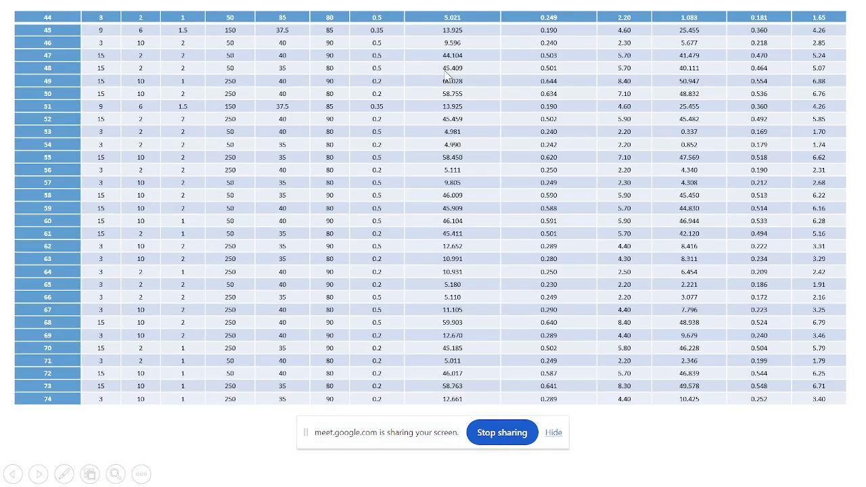
pyautogui.press('Left')
pyautogui.press('Right')
pyautogui.press('Right')
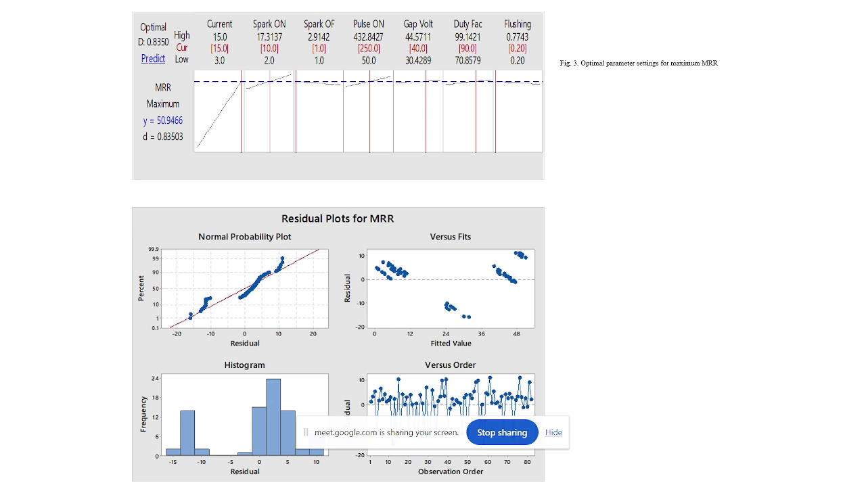
pyautogui.press('Right')
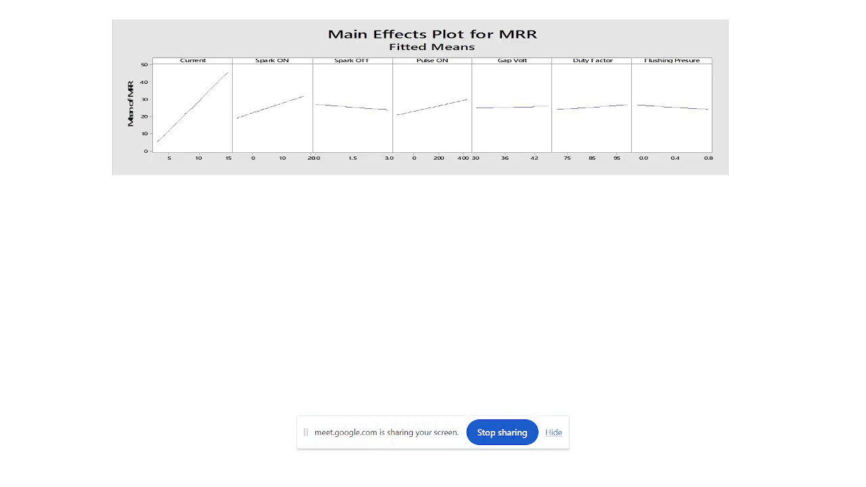
pyautogui.press('Left')
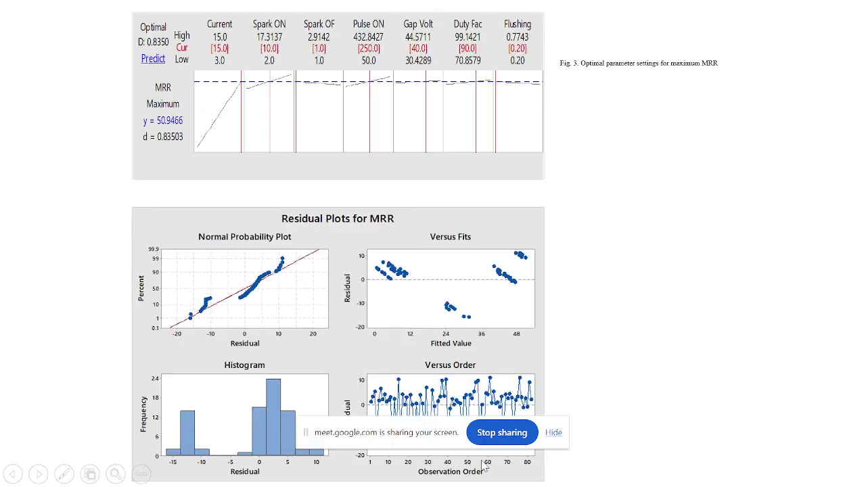
pyautogui.press('Escape')
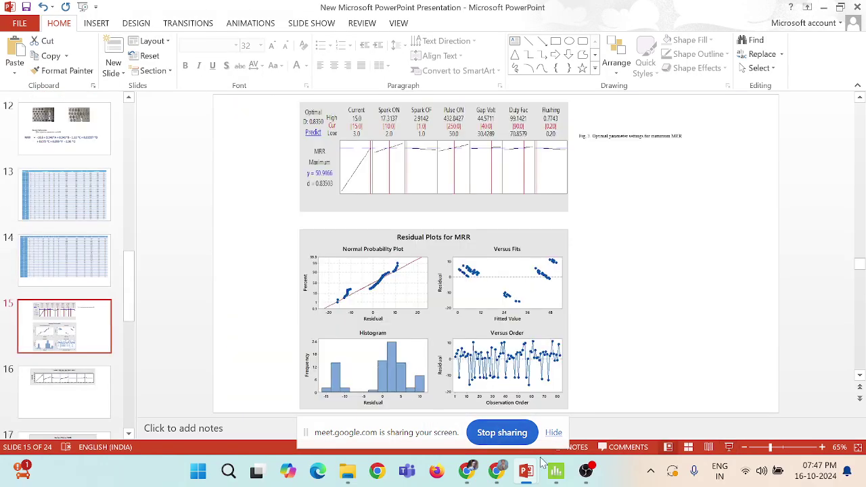
# - Switch back to Minitab and name the empty column C12 after factor G as MRR
pyautogui.click(556, 471)
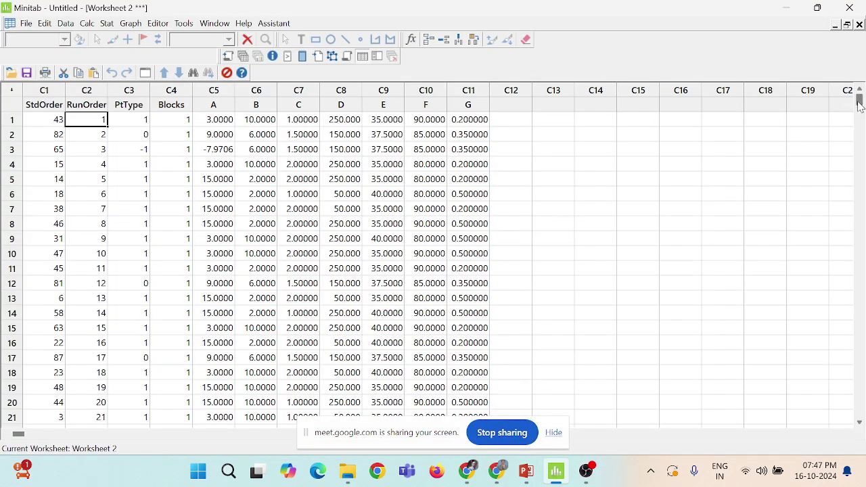
pyautogui.click(500, 105)
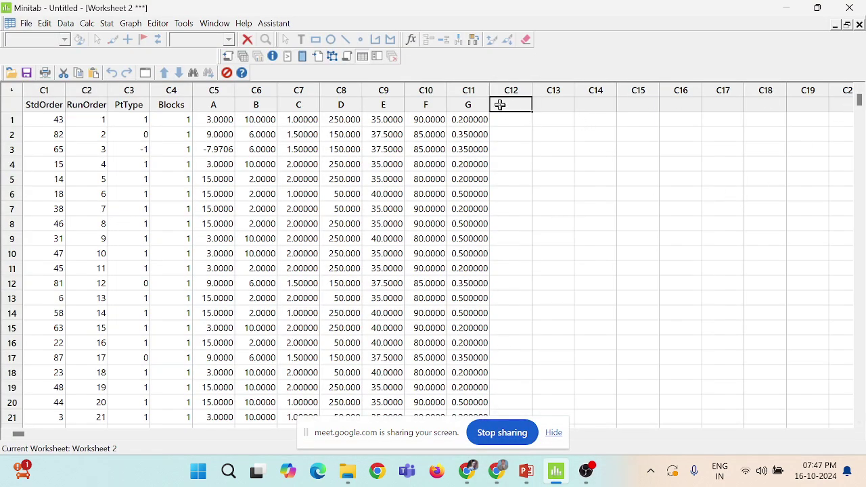
pyautogui.write('MRR')
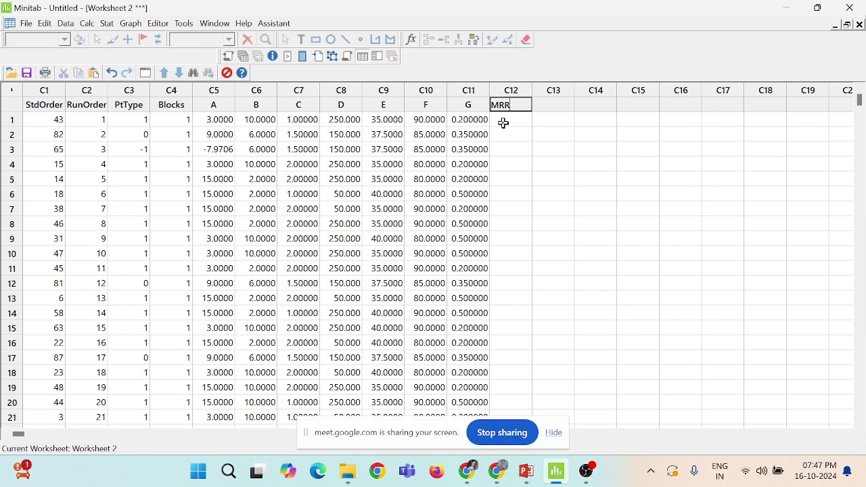
pyautogui.press('Return')
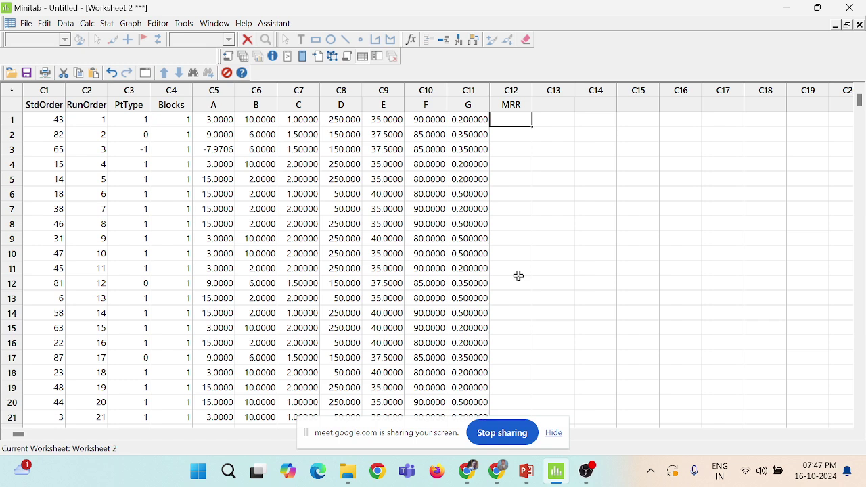
# - Look up the Analyze Response Surface Design command among the DOE response surface tools and return to the MRR column header
pyautogui.click(107, 24)
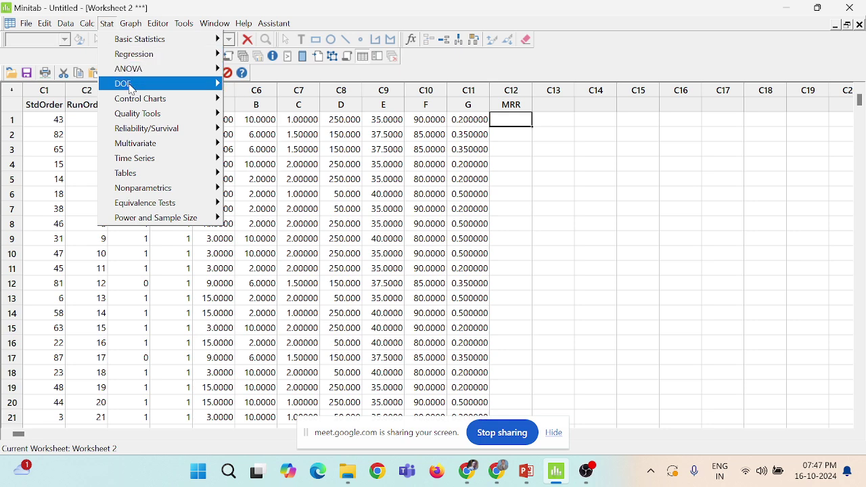
pyautogui.moveTo(129, 87)
pyautogui.moveTo(258, 116)
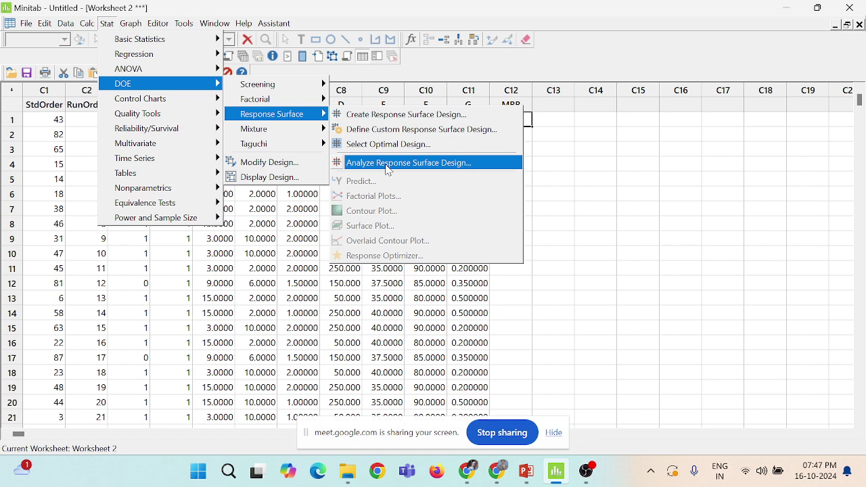
pyautogui.click(608, 194)
pyautogui.click(608, 194)
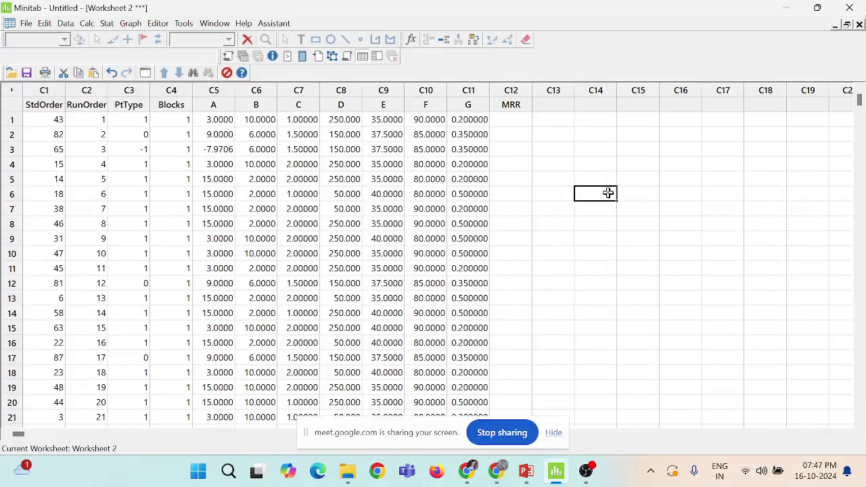
pyautogui.click(511, 105)
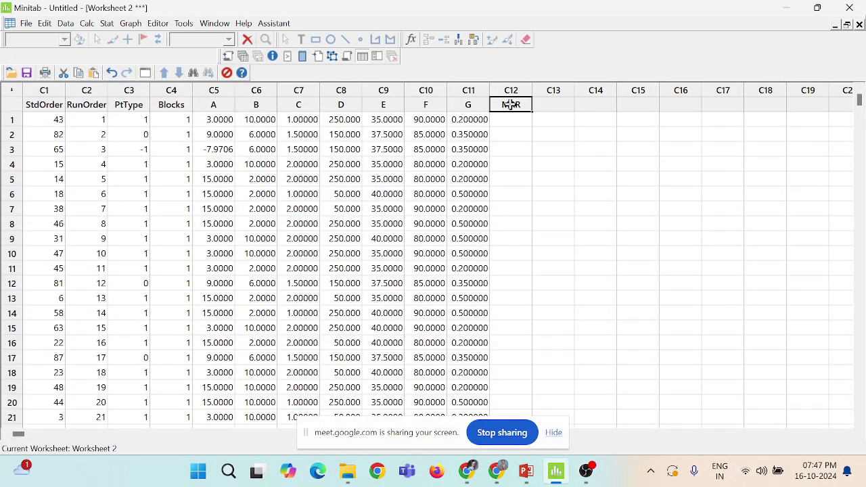
# - Switch to the PowerPoint presentation and present the MRR optimization and main effects slides through to the EWR and SR equations
pyautogui.click(789, 10)
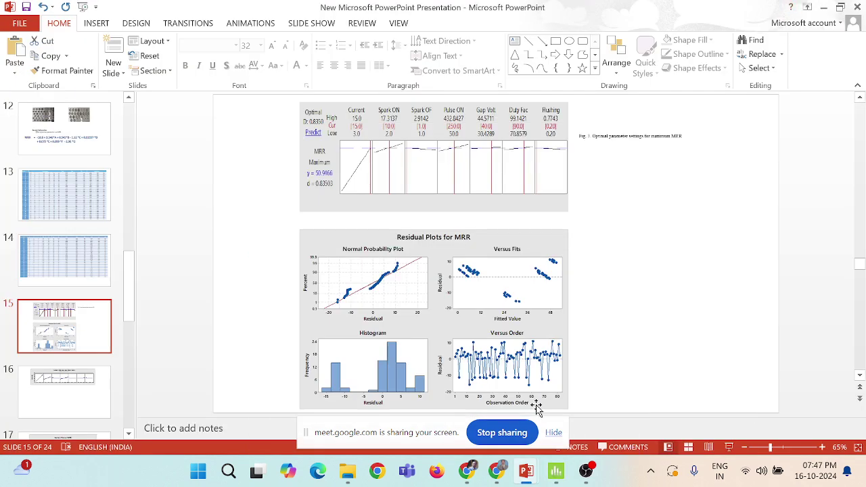
pyautogui.click(728, 447)
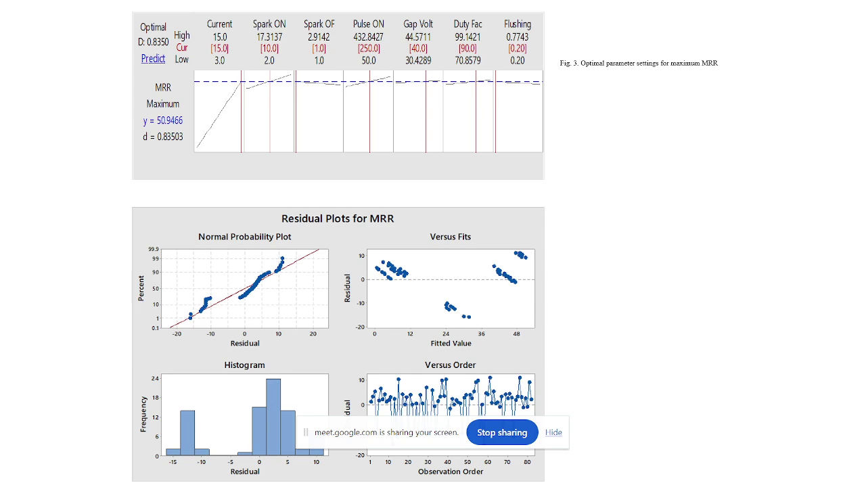
pyautogui.press('Right')
pyautogui.press('Left')
pyautogui.press('Left')
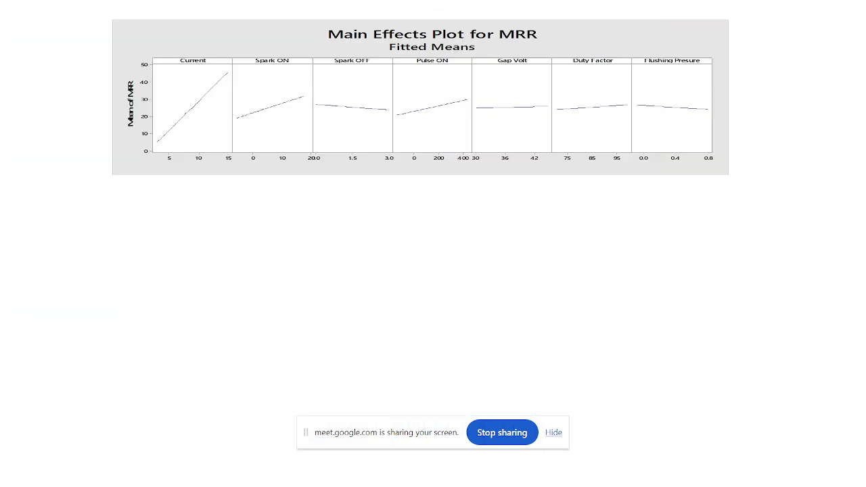
pyautogui.press('Right')
pyautogui.press('Right')
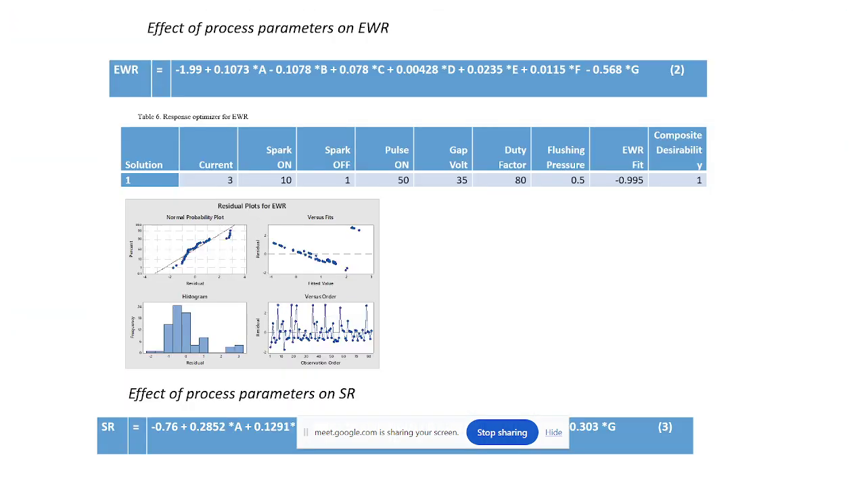
# - Go back through the MRR plots and results tables to the slide with the MRR regression equation
pyautogui.press('Left')
pyautogui.press('Left')
pyautogui.press('Left')
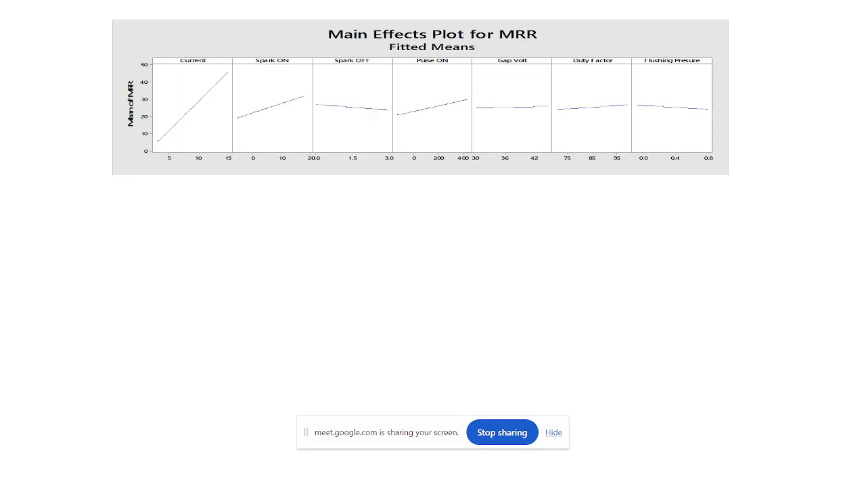
pyautogui.press('Left')
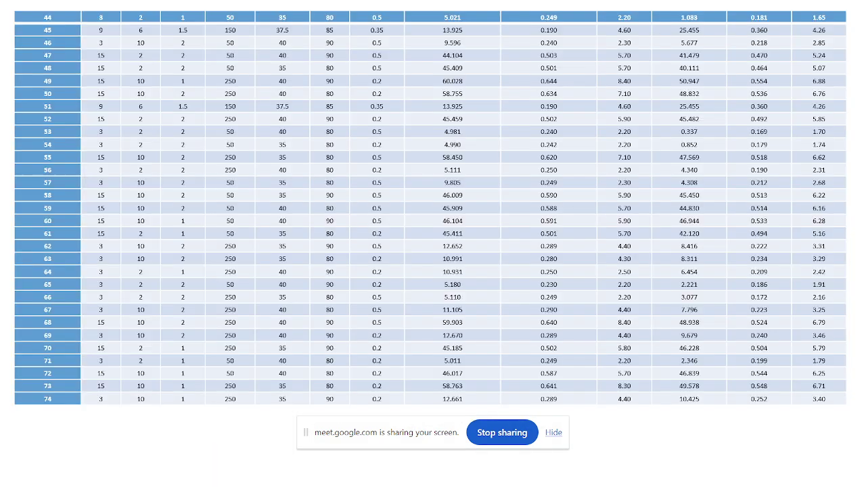
pyautogui.press('Left')
pyautogui.press('Left')
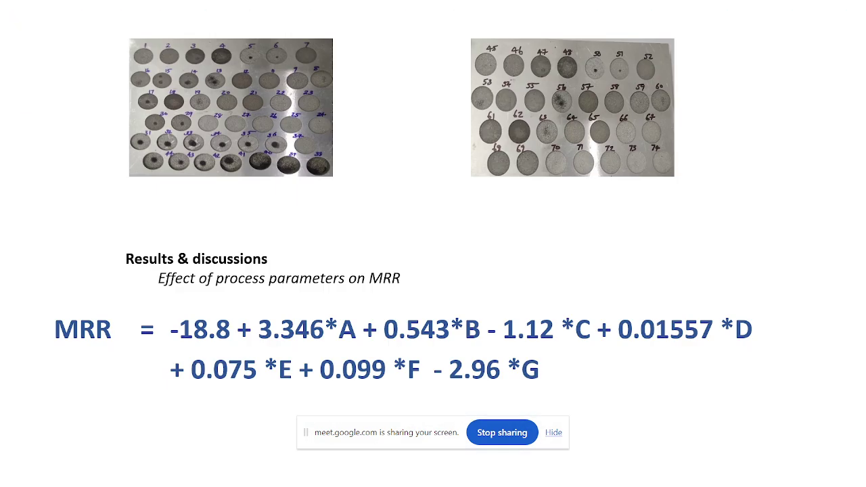